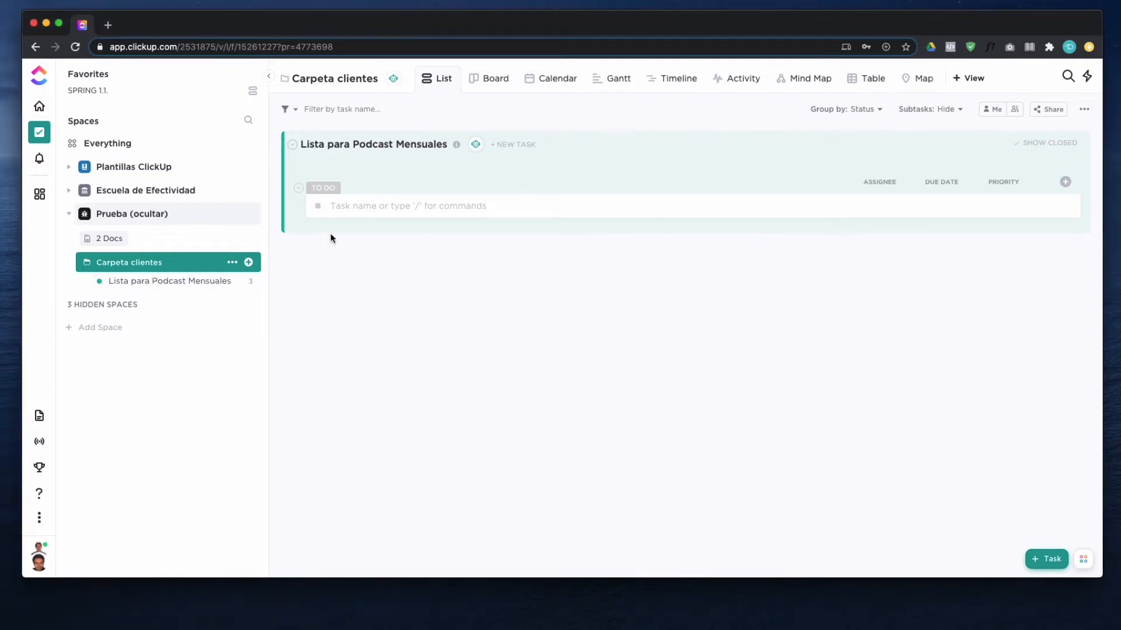
# - Create four separate tasks in Lista para Podcast Mensuales, named "Podcast Mes 11/2020 - Semana 44" through "Podcast Mes 11/2020 - Semana 47"
pyautogui.click(346, 206)
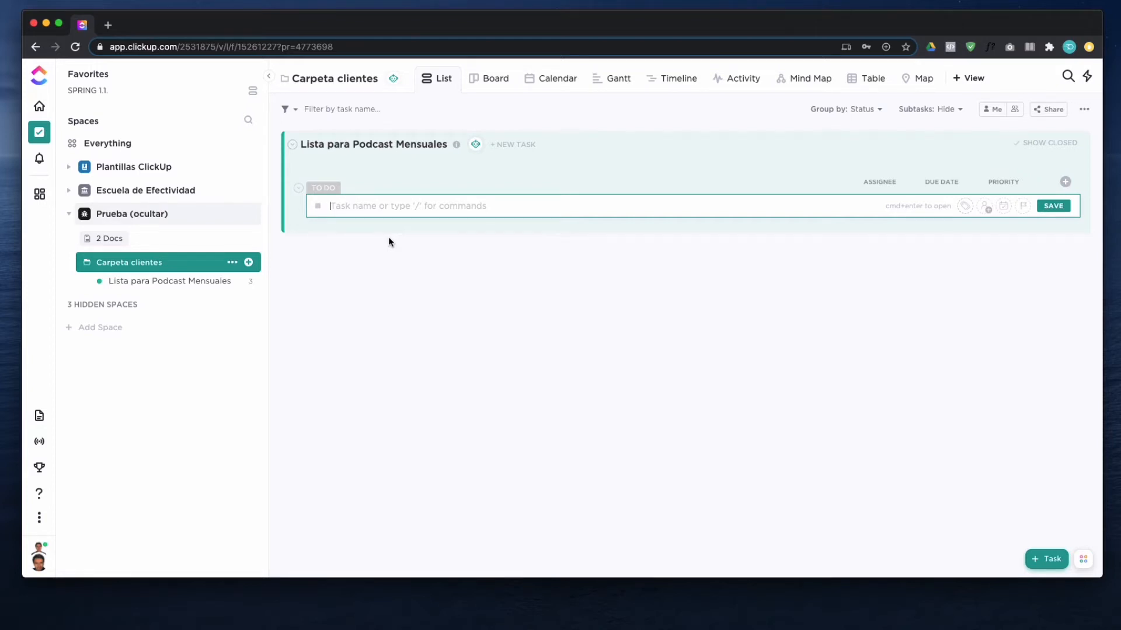
pyautogui.write('Mes 11/2020 - Semana 44 Podcast Mes 11/2020 - Semana 45 Podcast Mes 11/2020 - Semana 46 Podcast Mes 11/2020 - Semana 47')
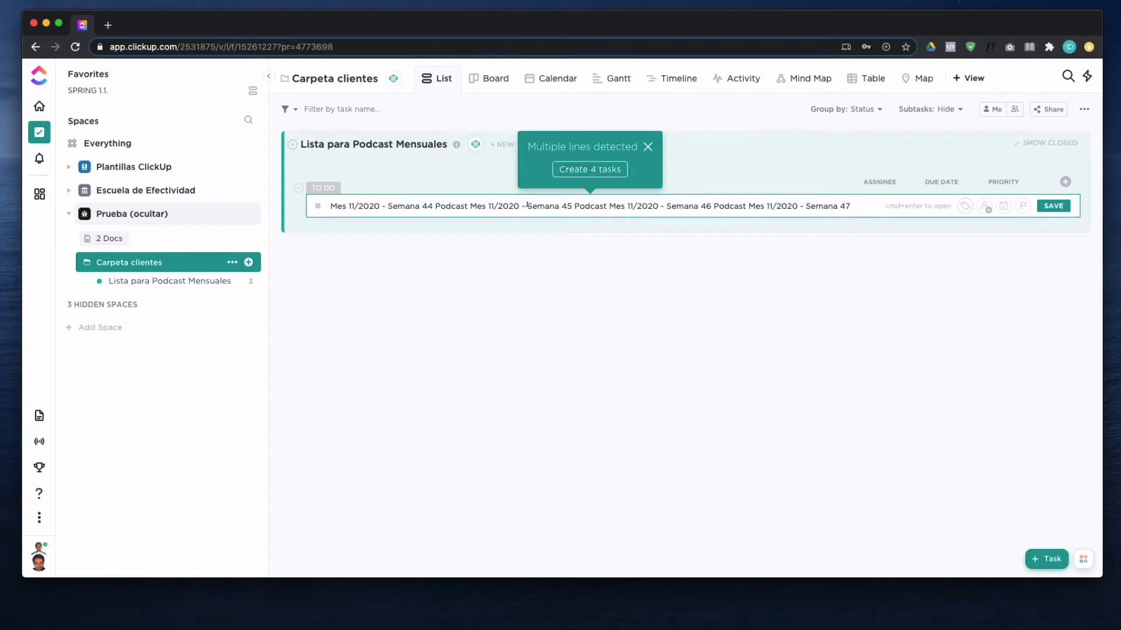
pyautogui.click(591, 171)
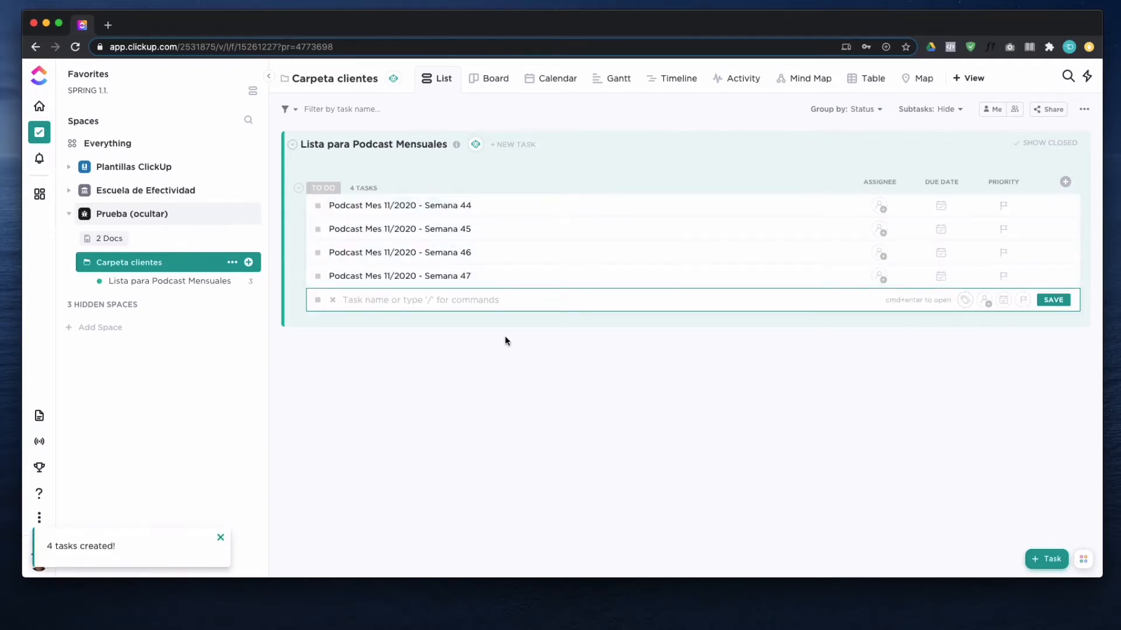
# - In Lista para Podcast Mensuales, add the 11 copied podcast production lines as separate subtasks of the task "Podcast Mes 11/2020 - Semana 44"
pyautogui.click(158, 281)
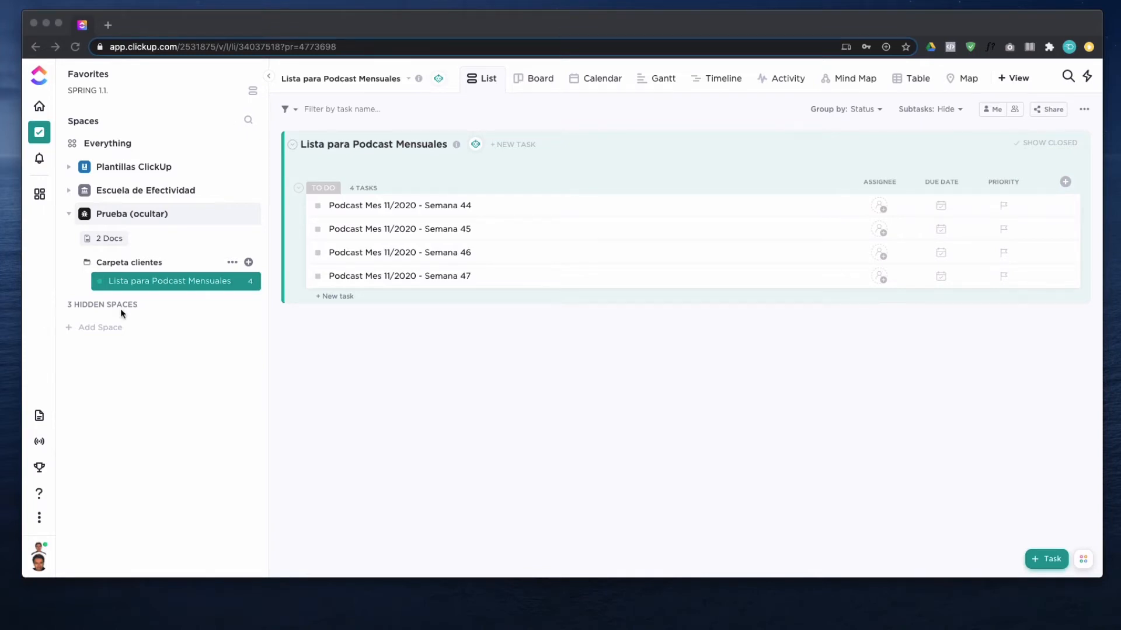
pyautogui.click(403, 206)
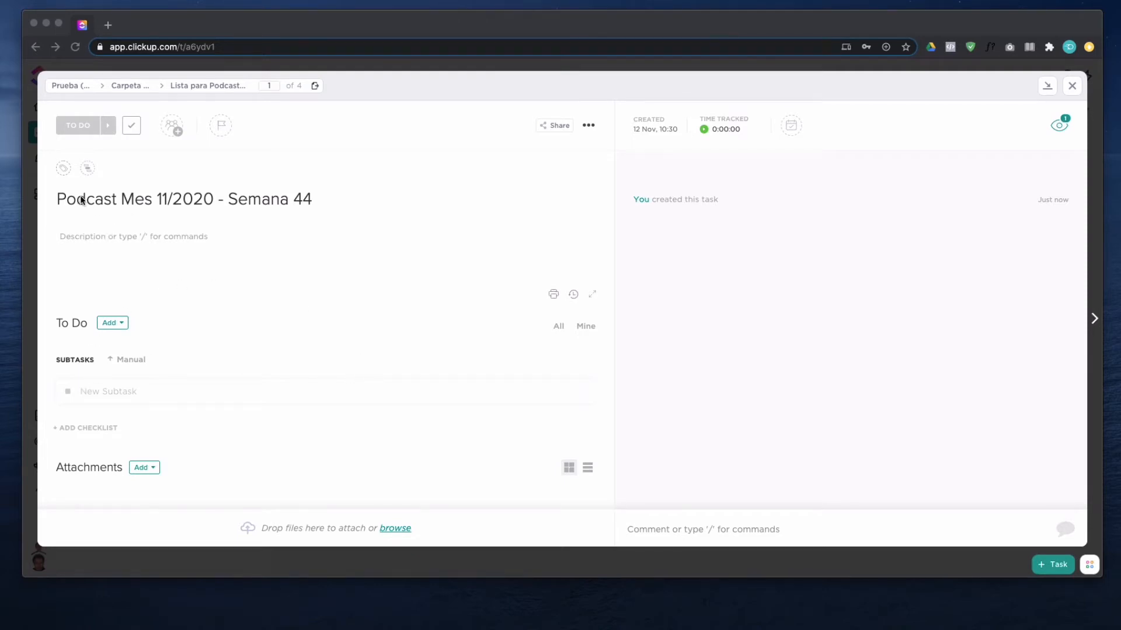
pyautogui.click(110, 394)
pyautogui.click(108, 394)
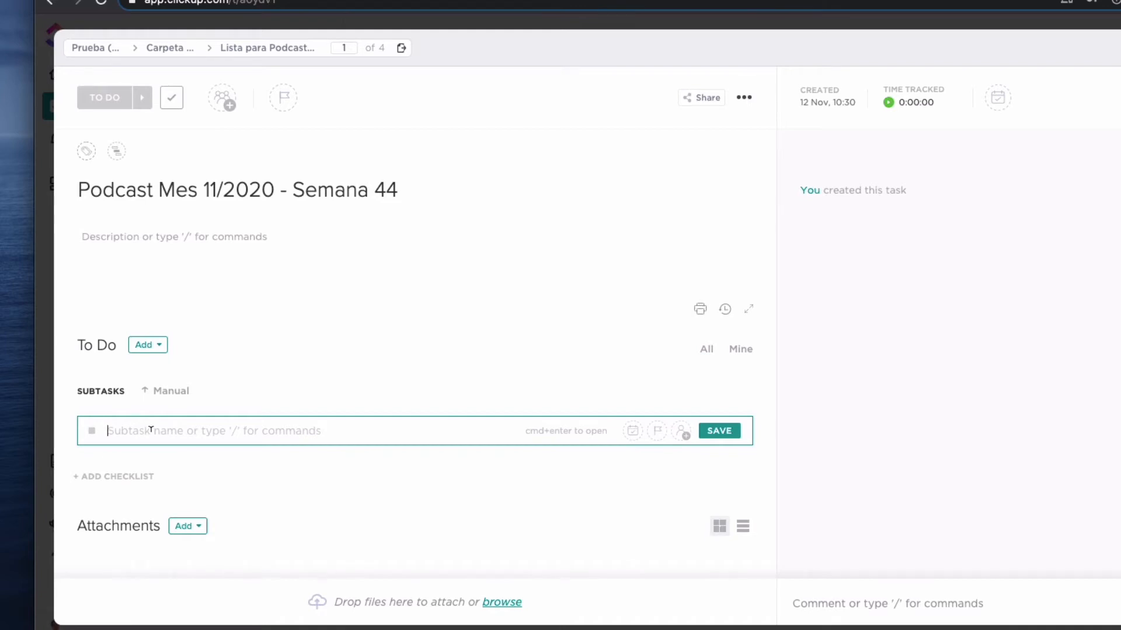
pyautogui.press('super+v')
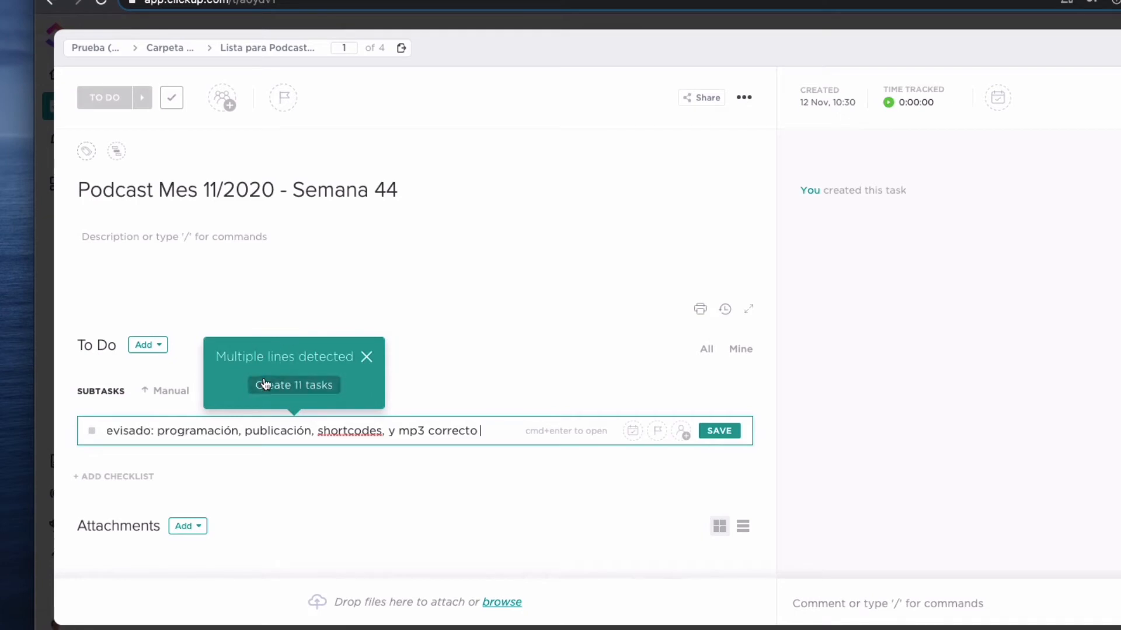
pyautogui.click(308, 388)
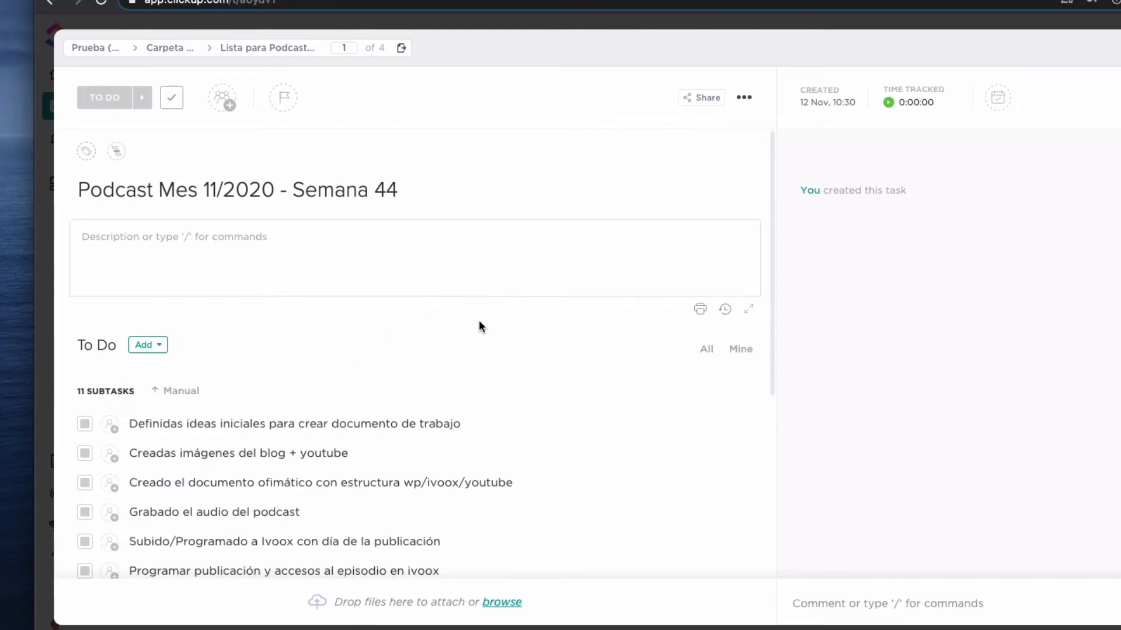
# - Review the subtasks of the "Podcast Mes 11/2020 - Semana 44" task and the options for adding to-do items
pyautogui.scroll(-1, 474, 301)
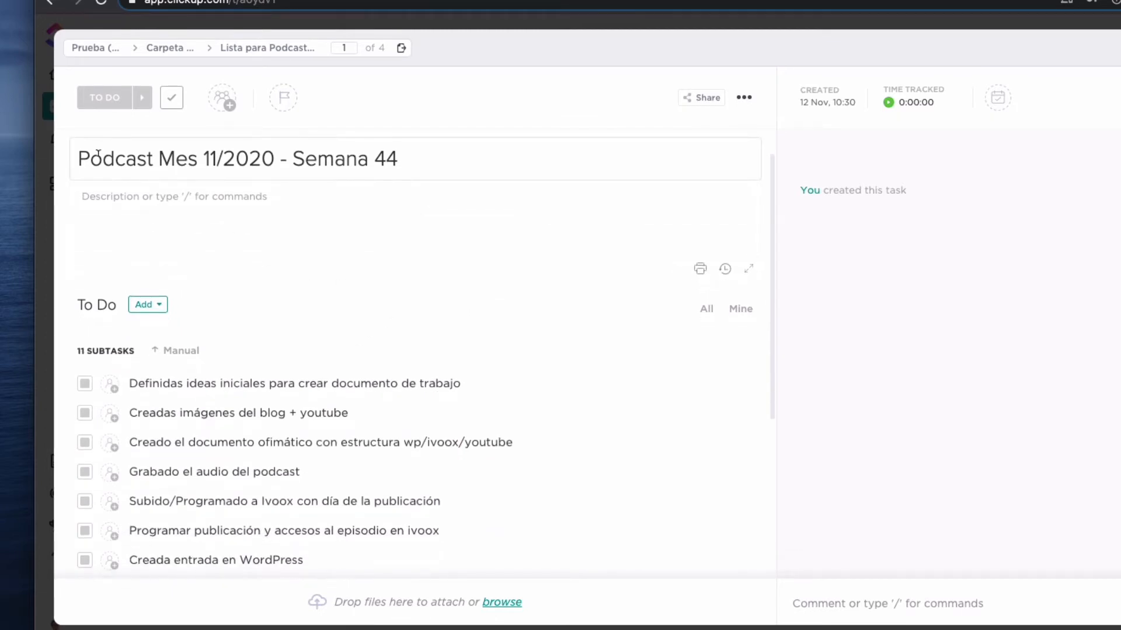
pyautogui.moveTo(399, 159); pyautogui.dragTo(65, 157)
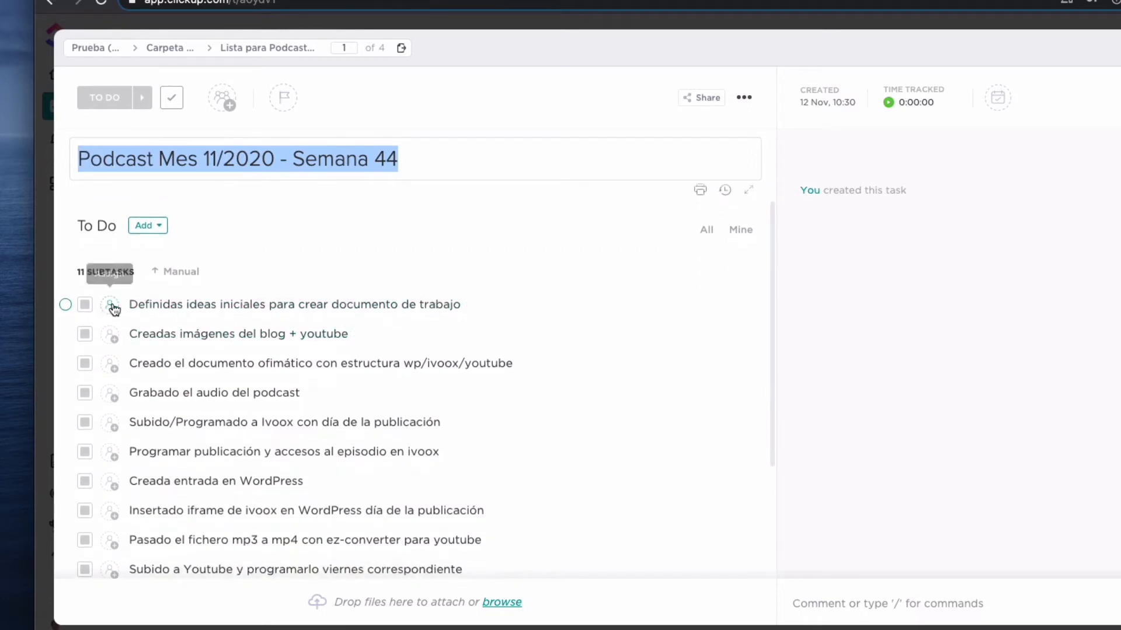
pyautogui.scroll(-3, 283, 320)
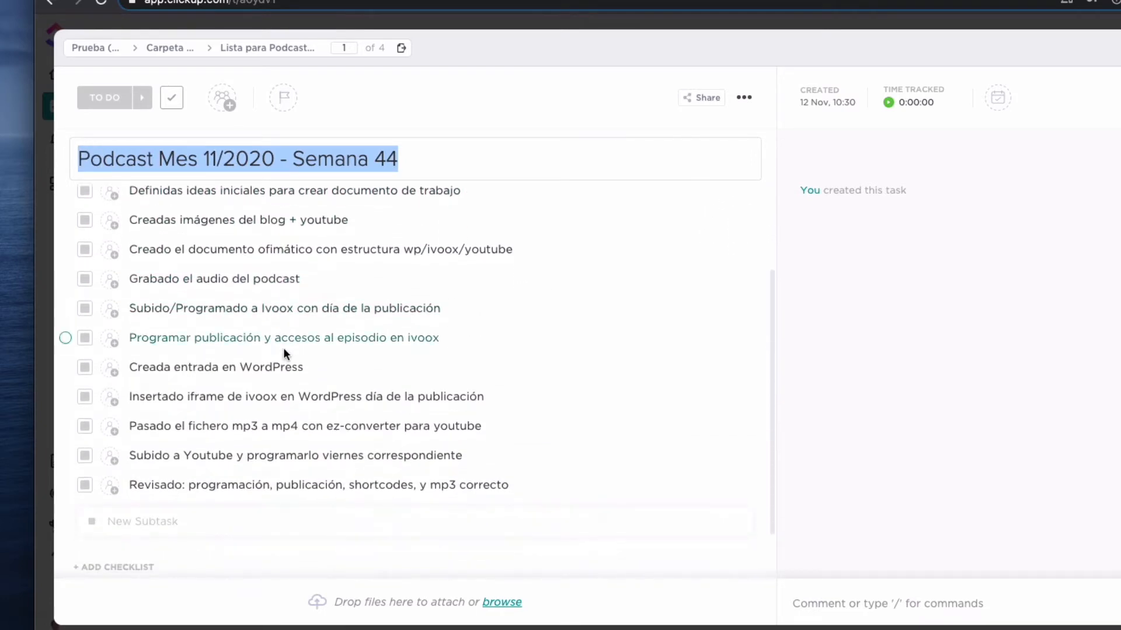
pyautogui.scroll(-2, 283, 352)
pyautogui.scroll(4, 285, 359)
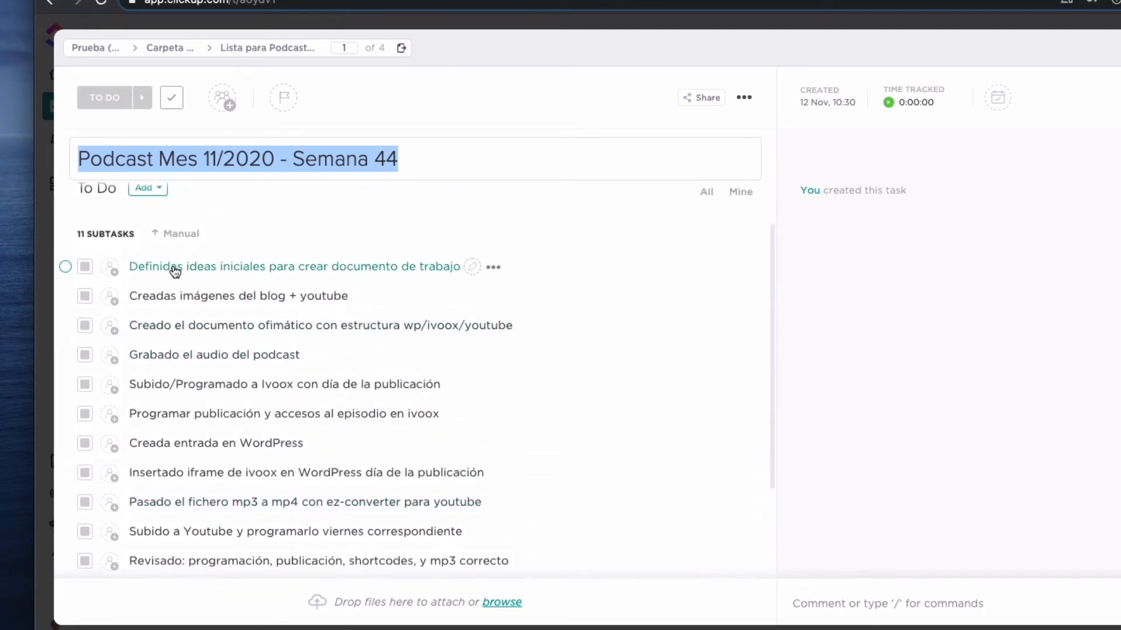
pyautogui.scroll(-2, 220, 500)
pyautogui.scroll(3, 220, 499)
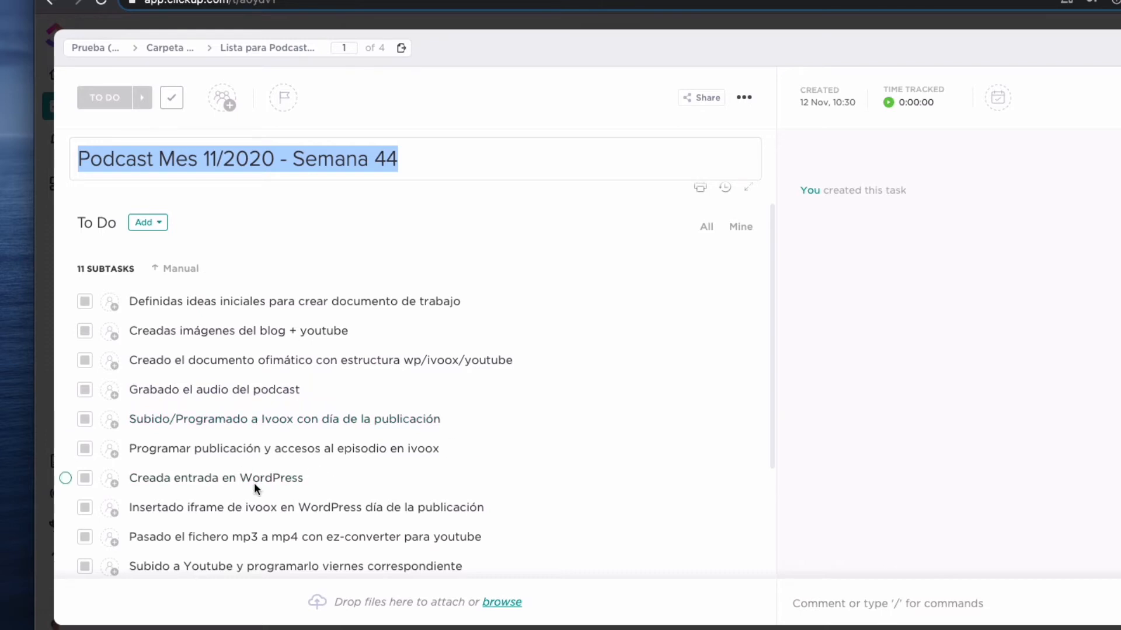
pyautogui.scroll(-5, 231, 324)
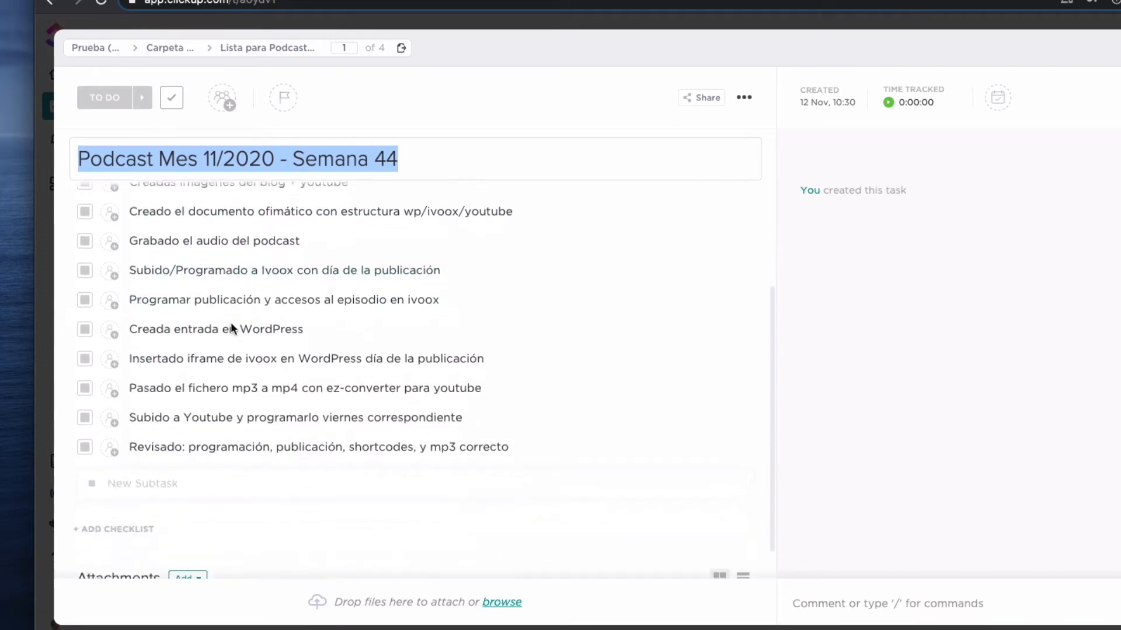
pyautogui.scroll(3, 274, 445)
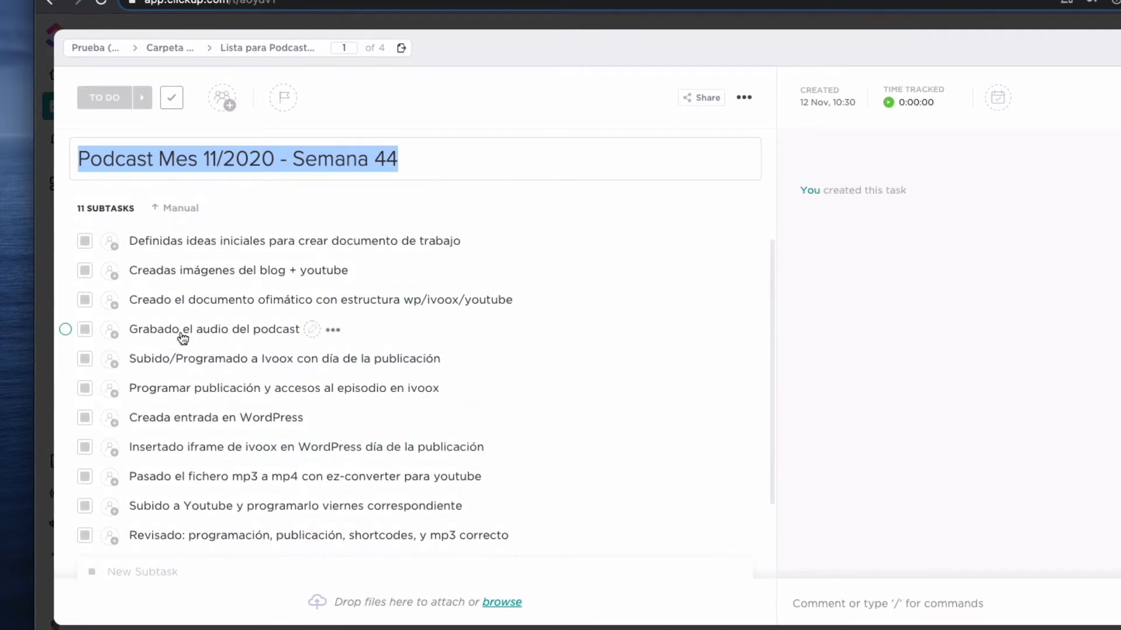
pyautogui.scroll(3, 621, 314)
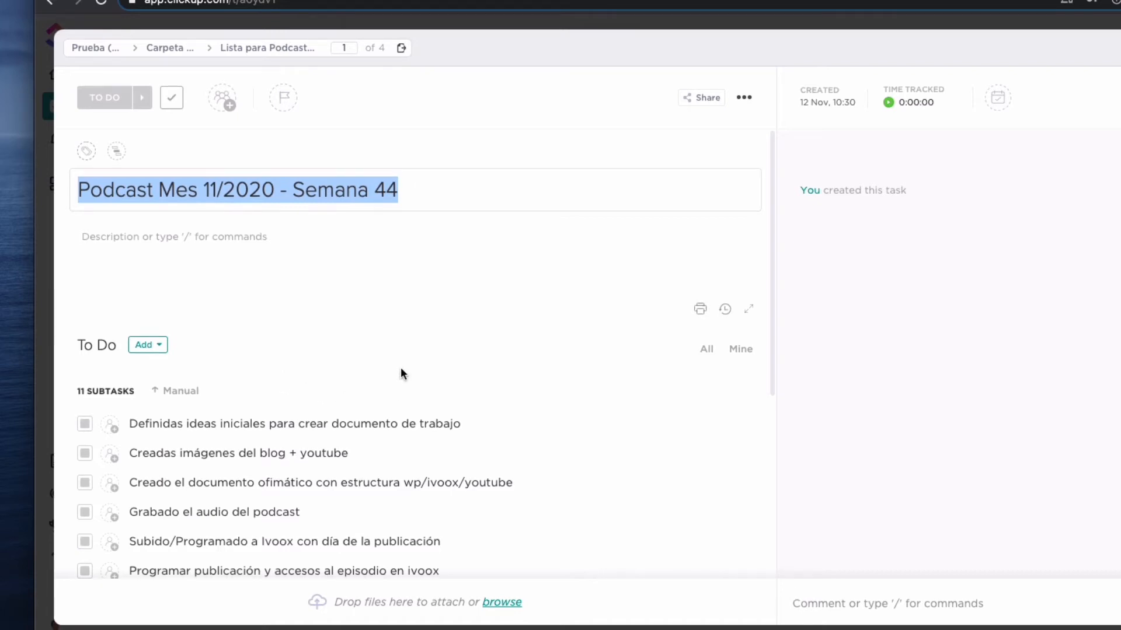
pyautogui.scroll(-5, 401, 370)
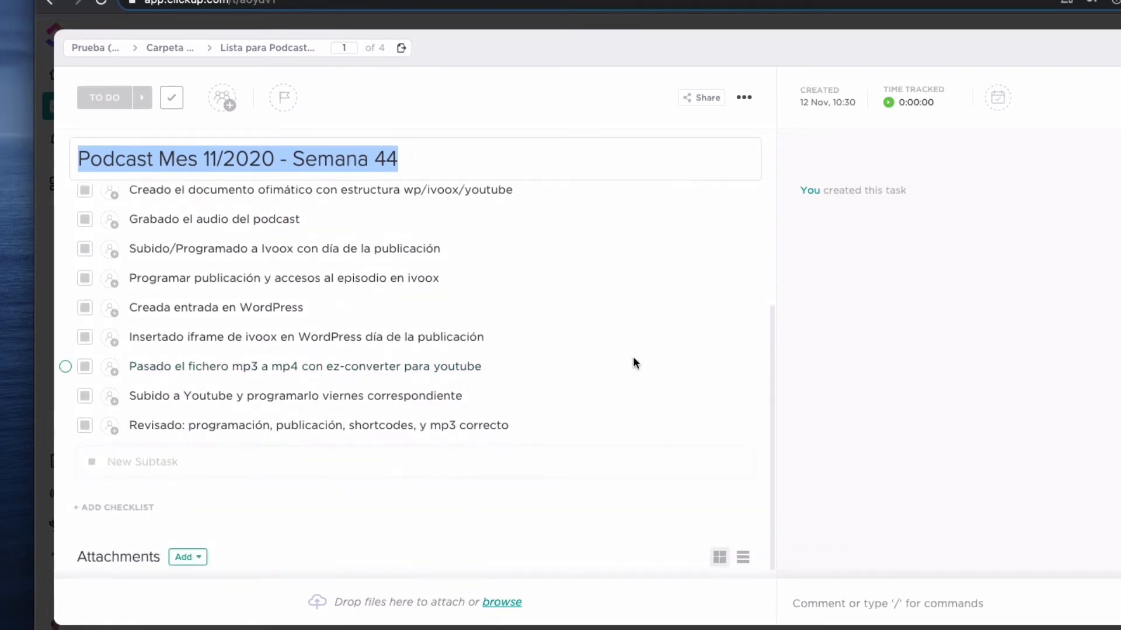
pyautogui.scroll(4, 633, 356)
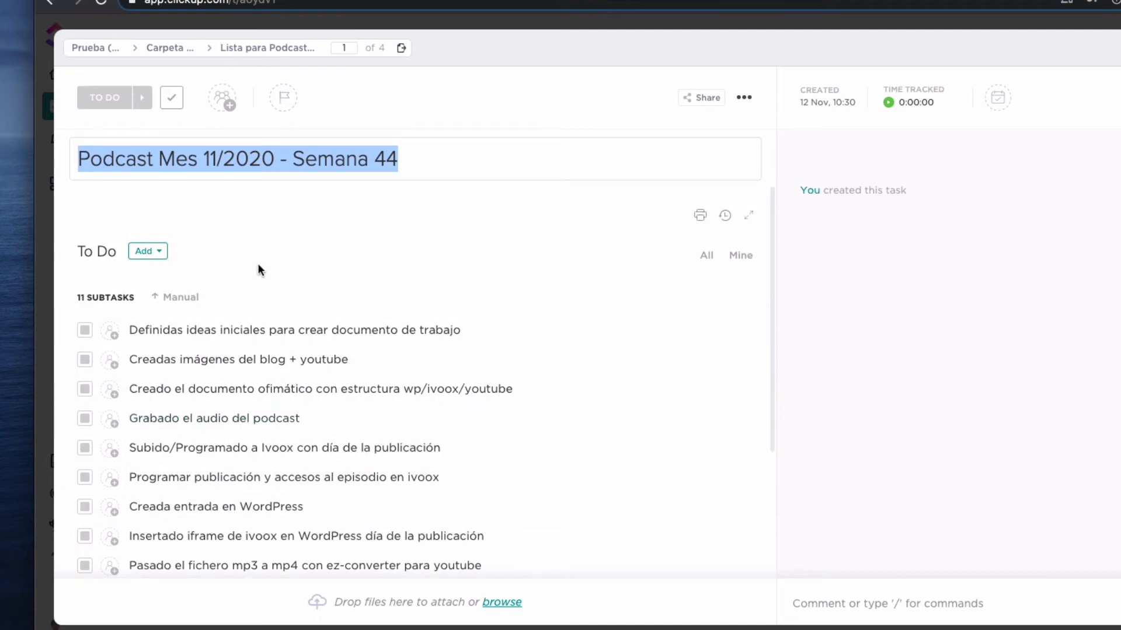
pyautogui.click(278, 230)
pyautogui.click(158, 252)
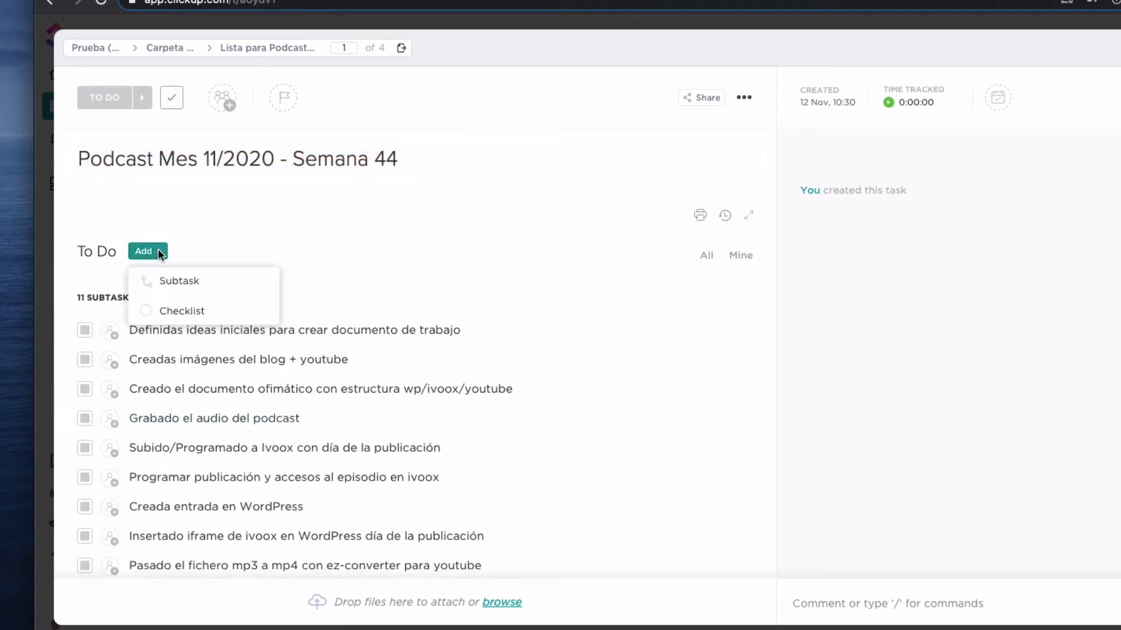
pyautogui.scroll(-5, 249, 230)
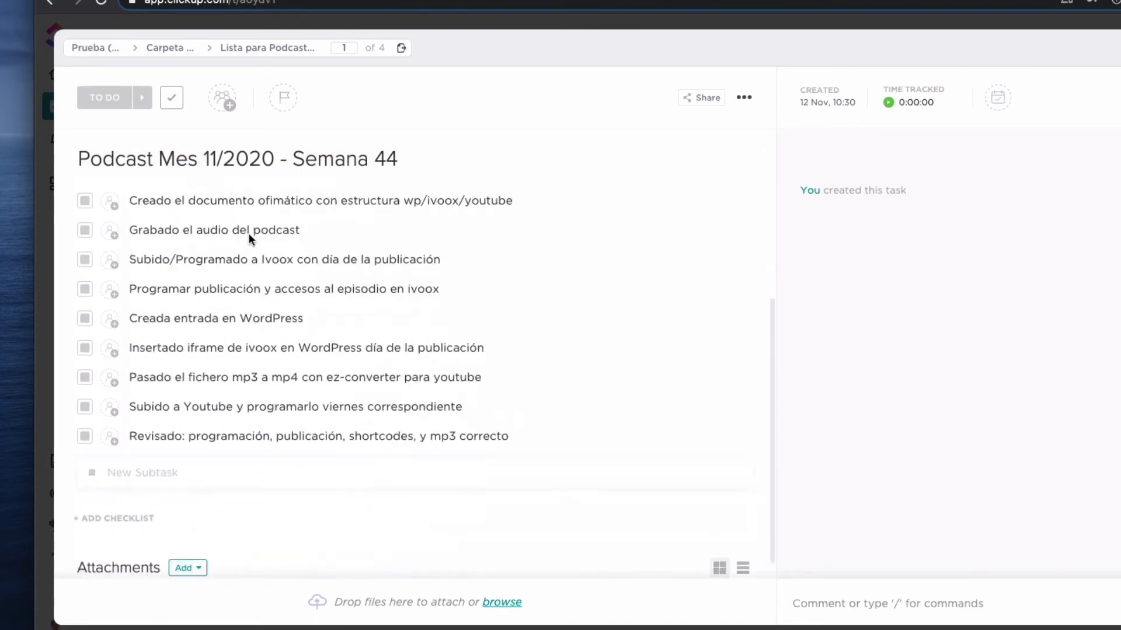
pyautogui.scroll(7, 405, 252)
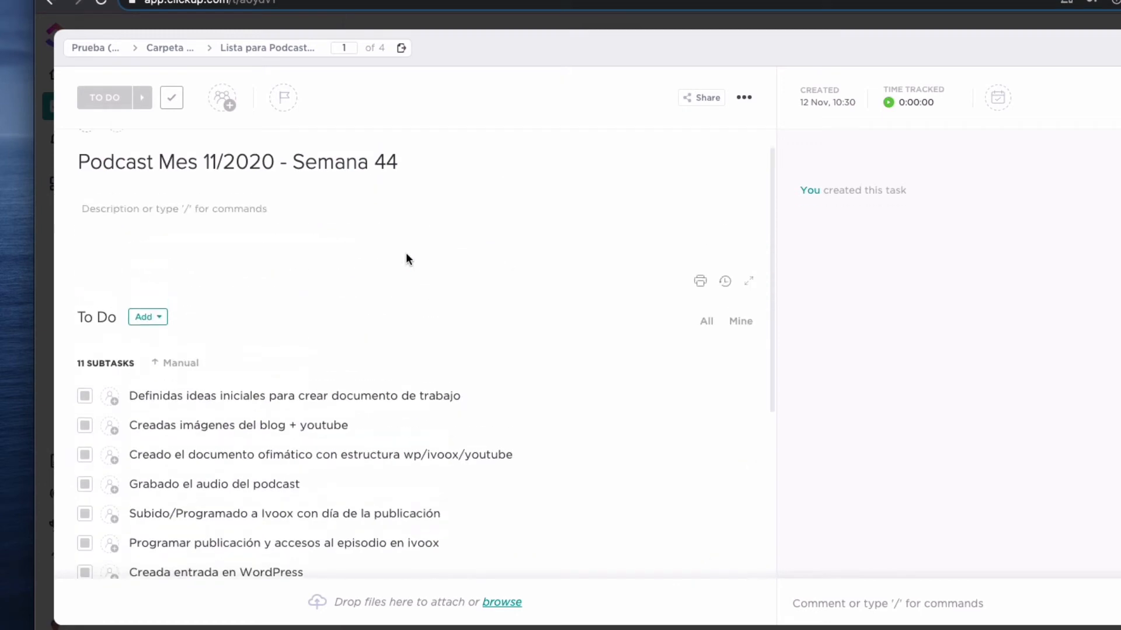
# - Save the Semana 44 task as a new template named "[PLANTILLA] Modelo para Podcast", shared with everyone and importing everything, and close the task
pyautogui.click(744, 99)
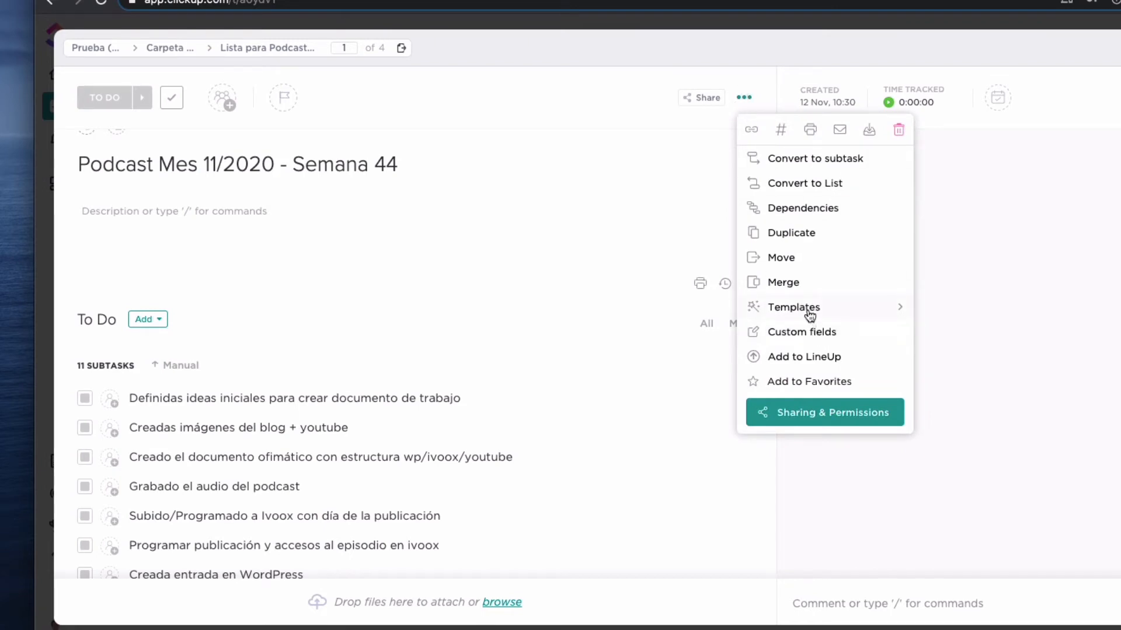
pyautogui.moveTo(809, 313)
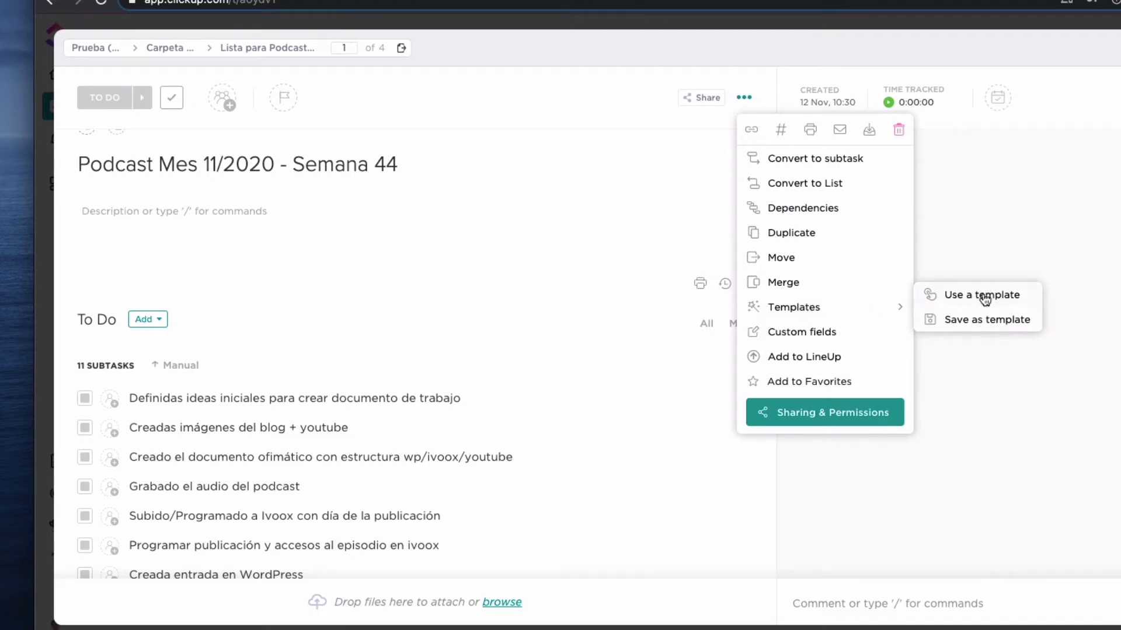
pyautogui.click(975, 322)
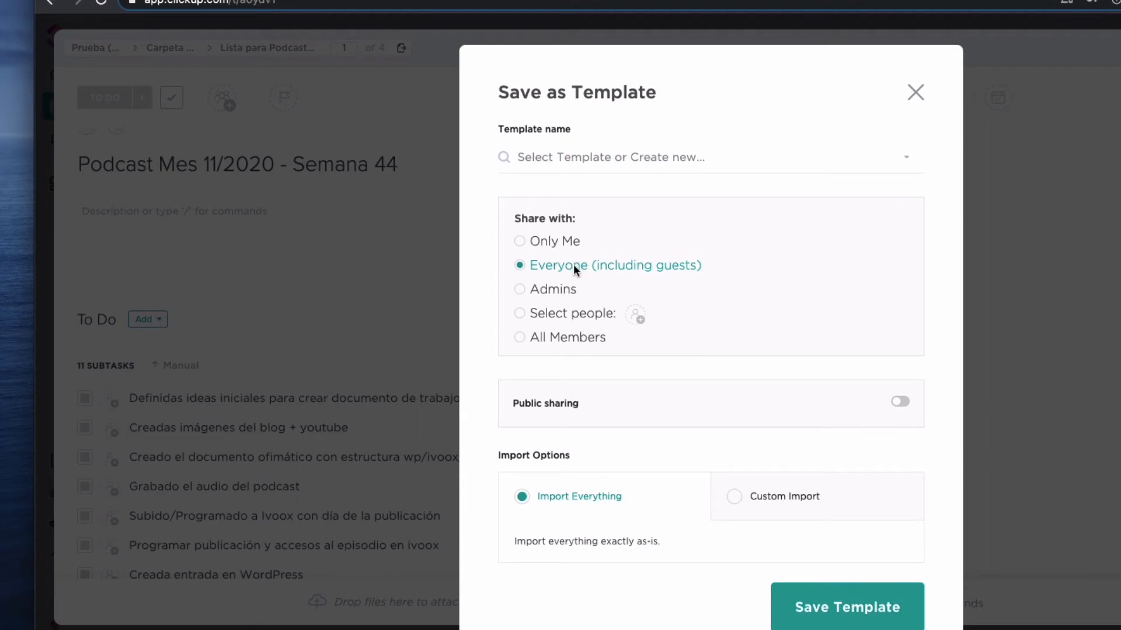
pyautogui.click(547, 158)
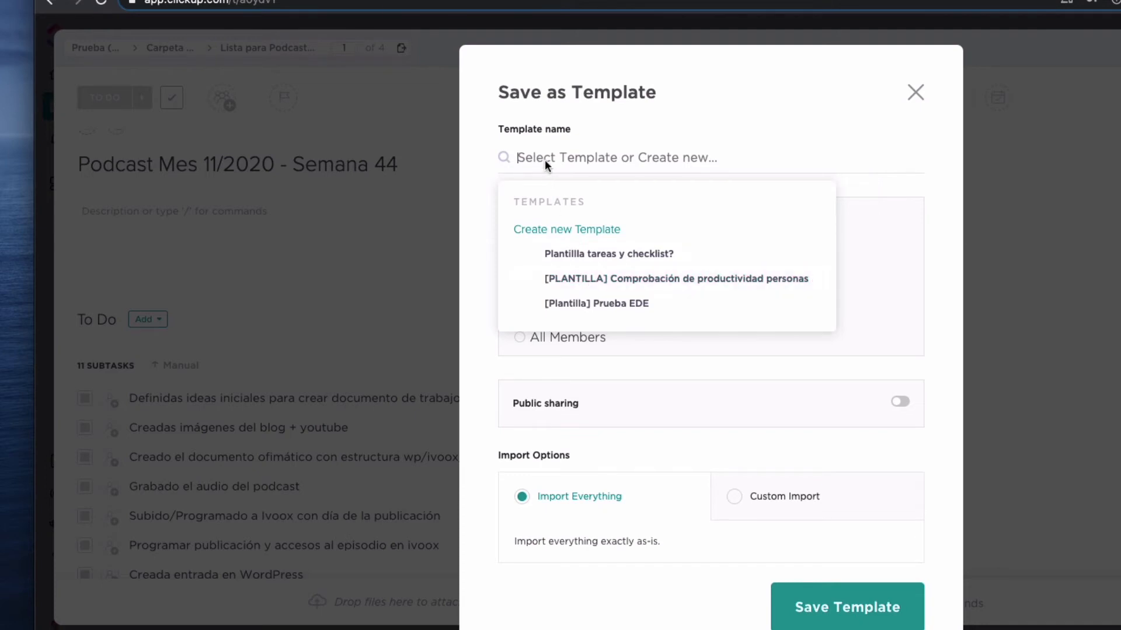
pyautogui.write('[PLANTILLA')
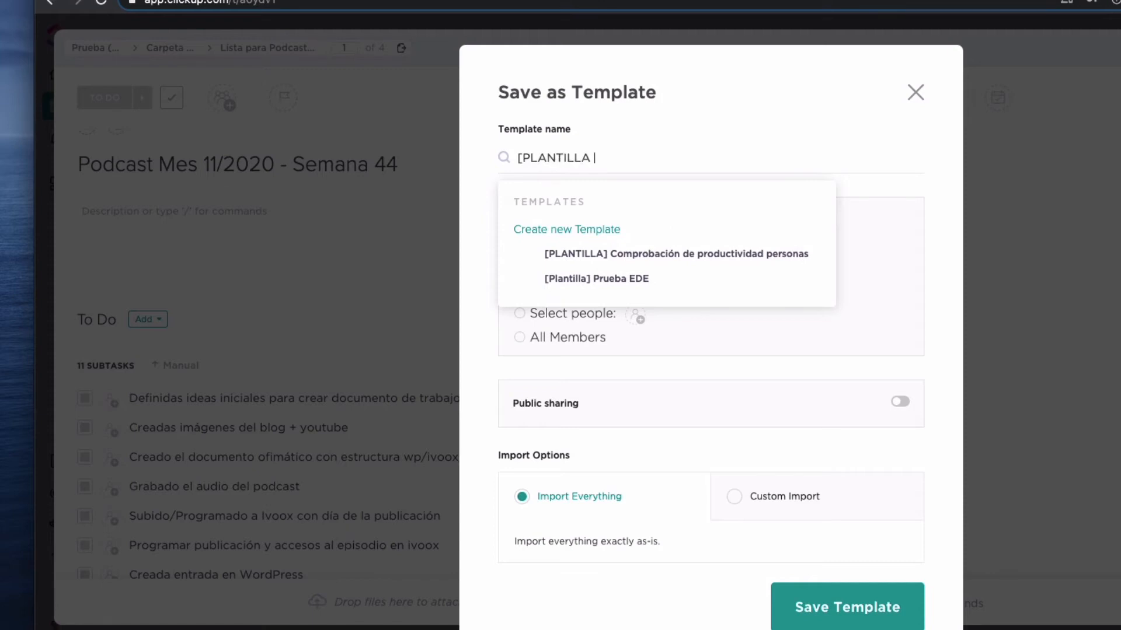
pyautogui.write('] ')
pyautogui.write('MODIF')
pyautogui.press('BackSpace')
pyautogui.press('BackSpace')
pyautogui.press('BackSpace')
pyautogui.press('BackSpace')
pyautogui.write('odelo para Podcast')
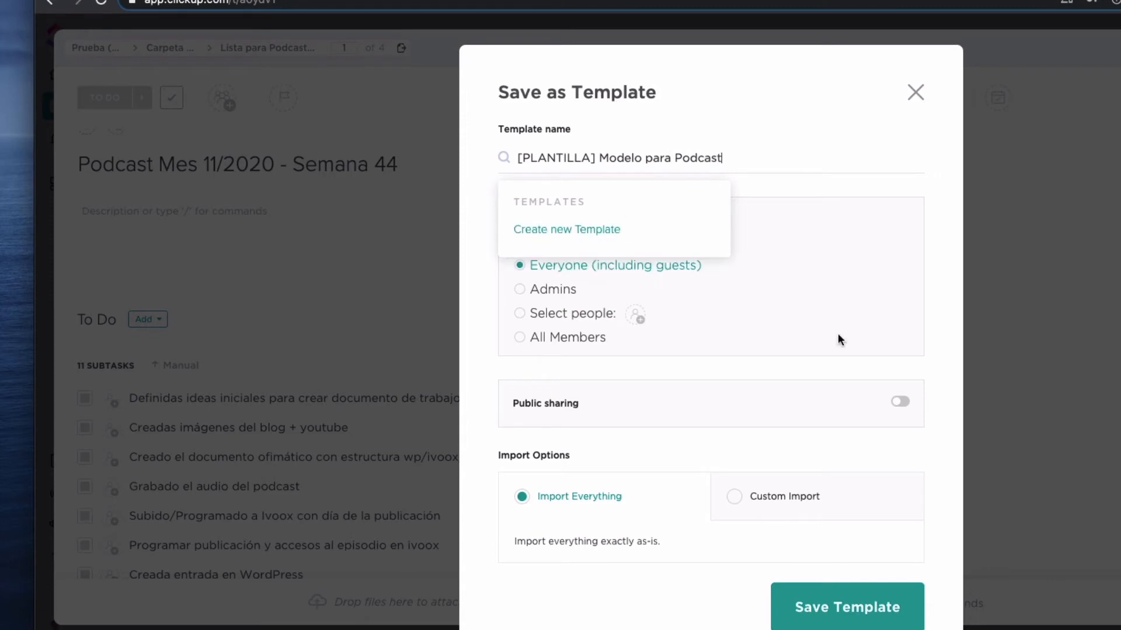
pyautogui.click(834, 612)
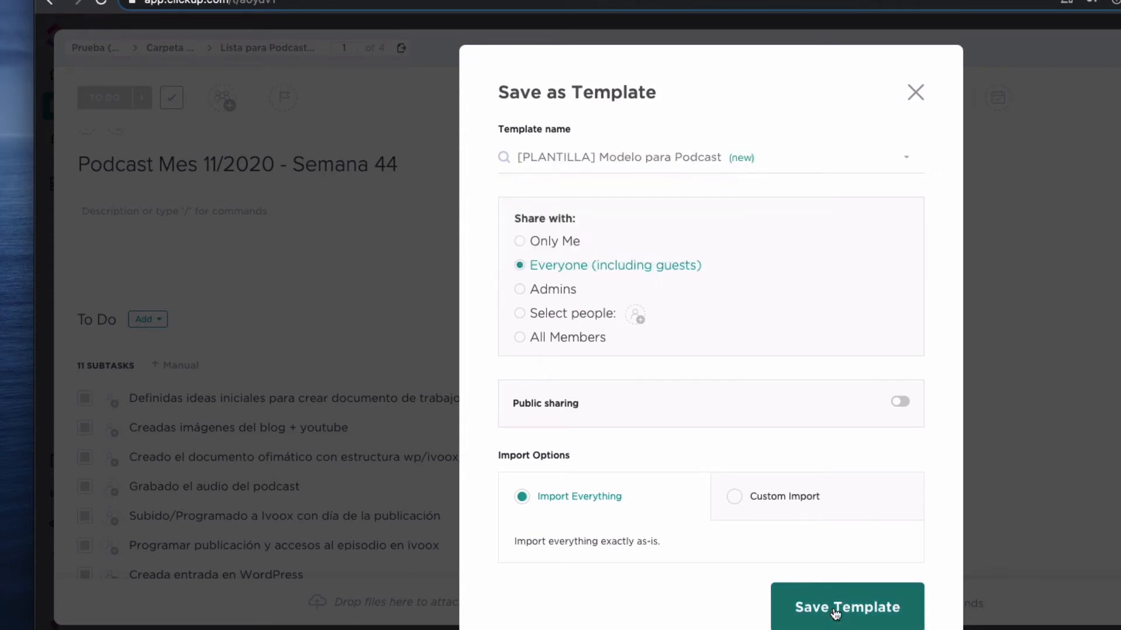
pyautogui.click(834, 610)
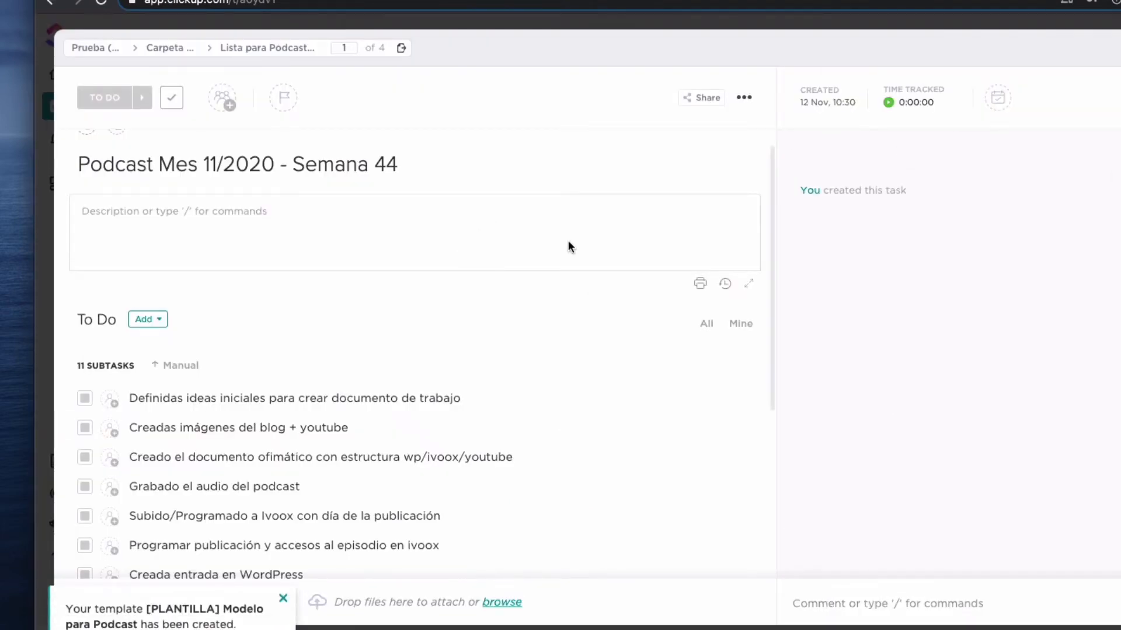
pyautogui.click(1080, 93)
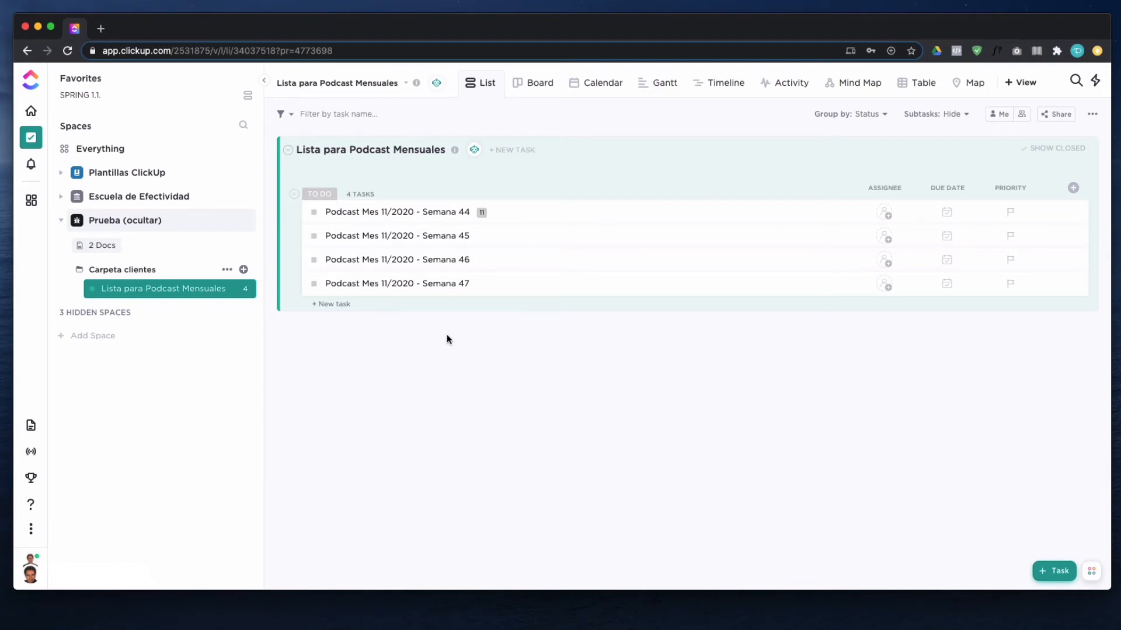
# - Apply the "[PLANTILLA] Modelo para Podcast" template to the task "Podcast Mes 11/2020 - Semana 45", importing everything, and check its subtasks
pyautogui.click(429, 238)
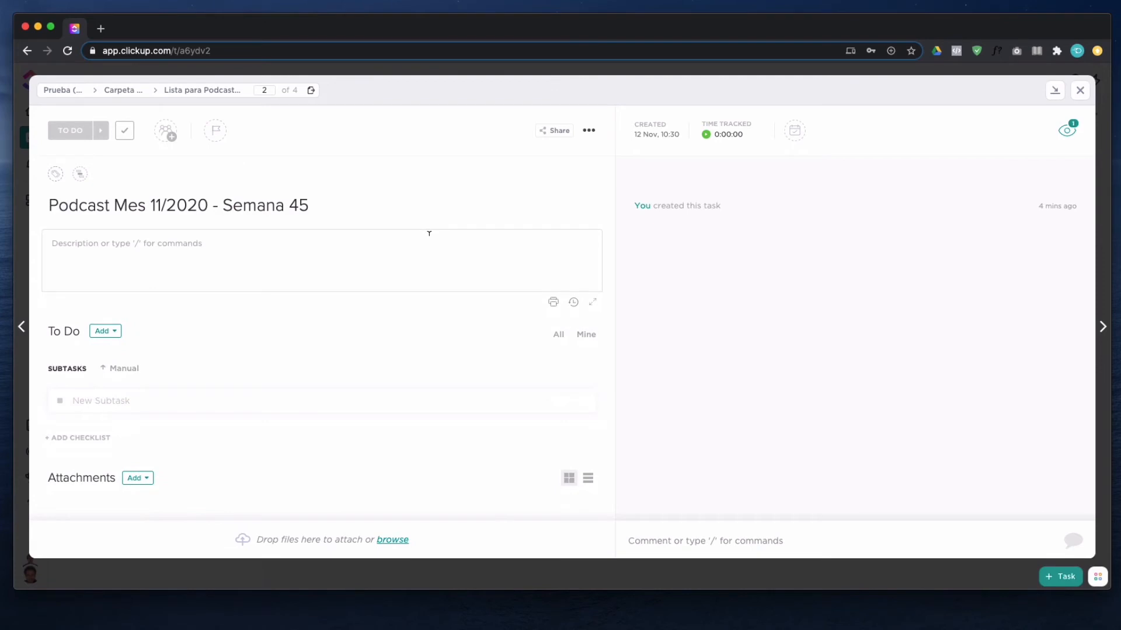
pyautogui.moveTo(318, 206); pyautogui.dragTo(47, 205)
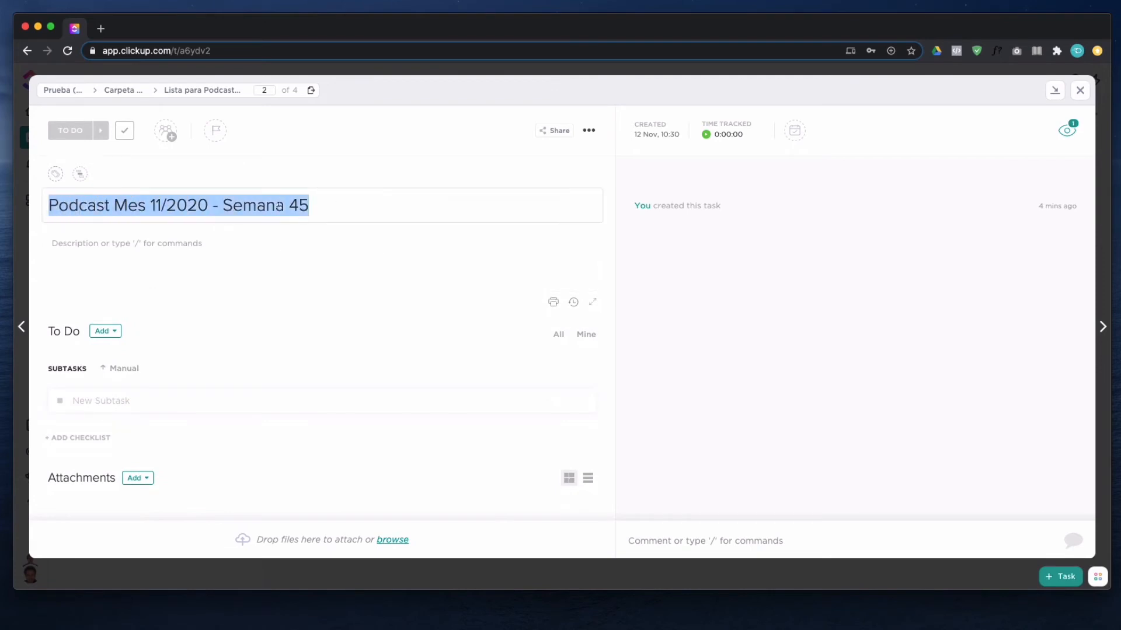
pyautogui.click(590, 132)
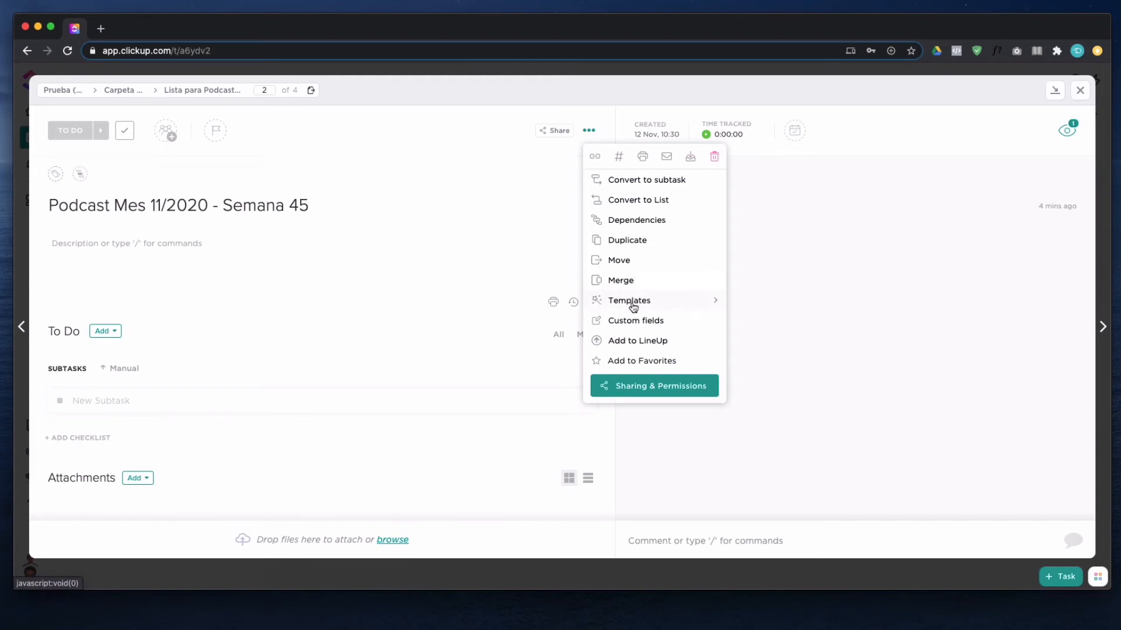
pyautogui.click(658, 300)
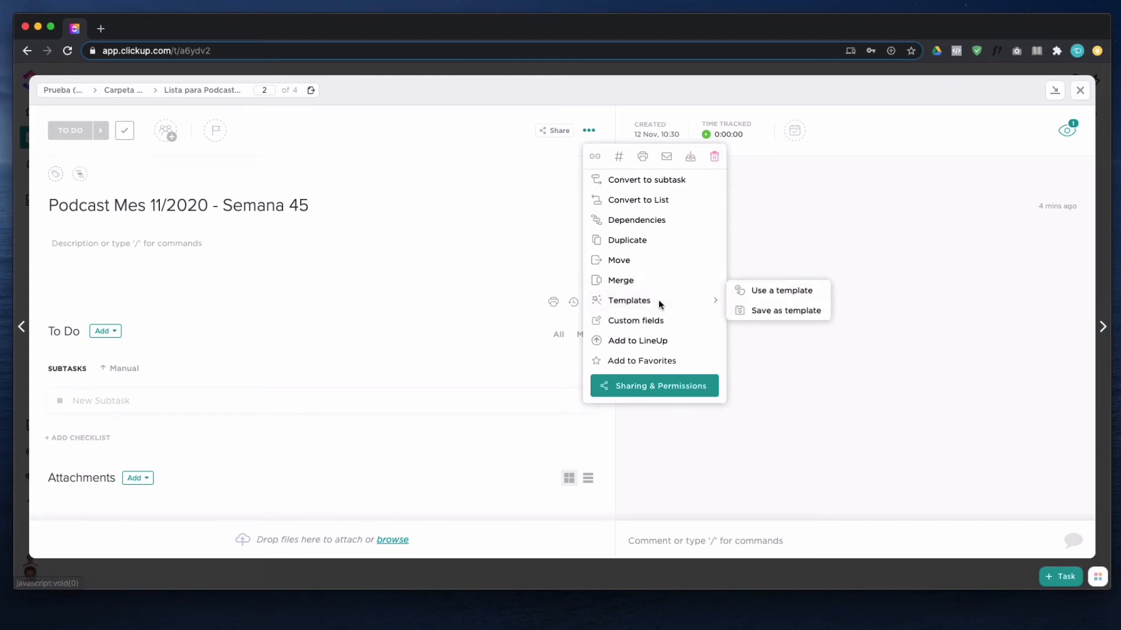
pyautogui.click(782, 293)
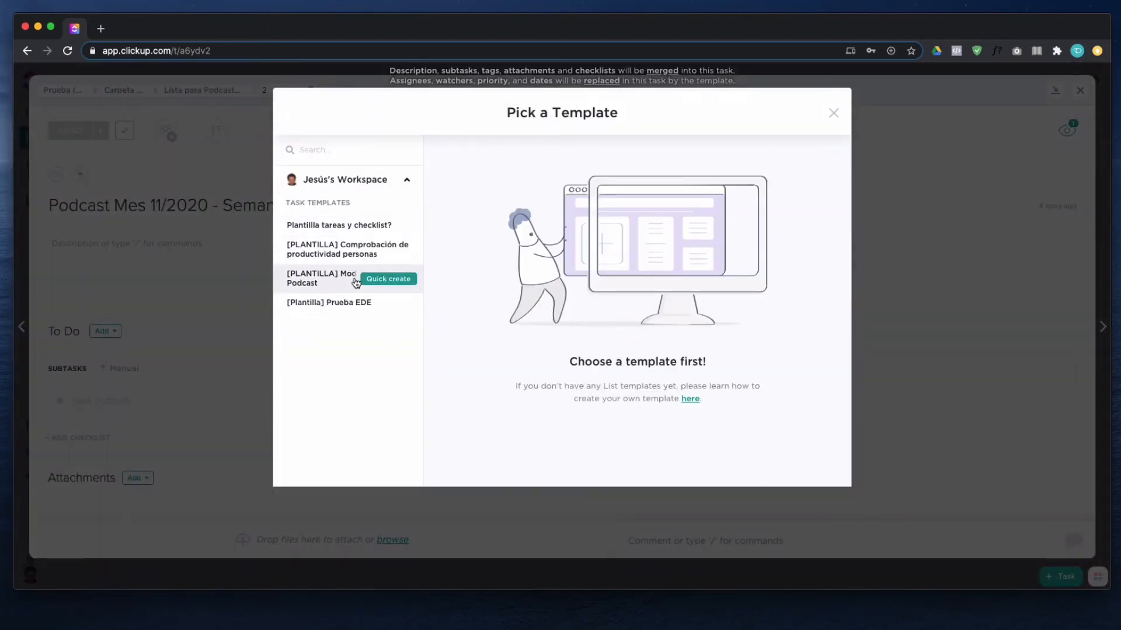
pyautogui.click(341, 279)
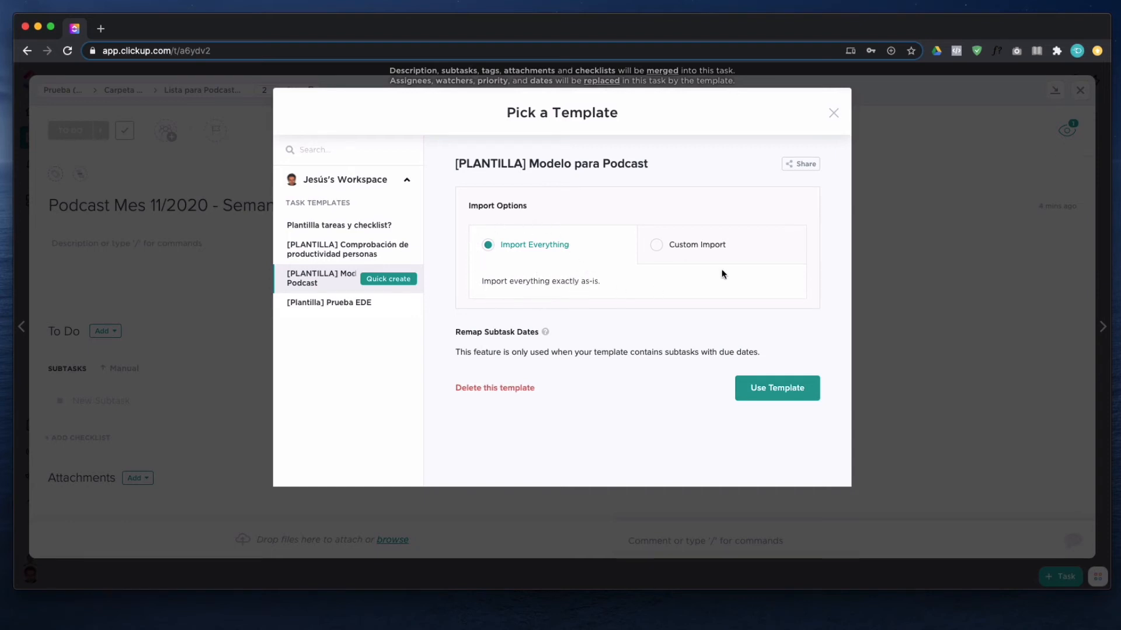
pyautogui.click(695, 245)
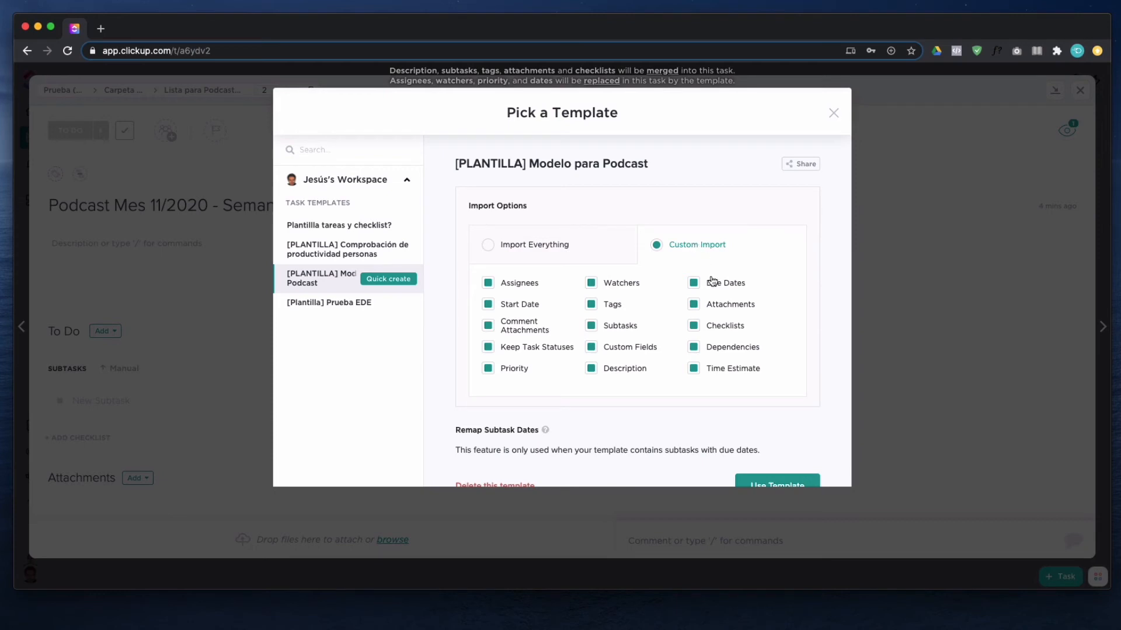
pyautogui.click(534, 247)
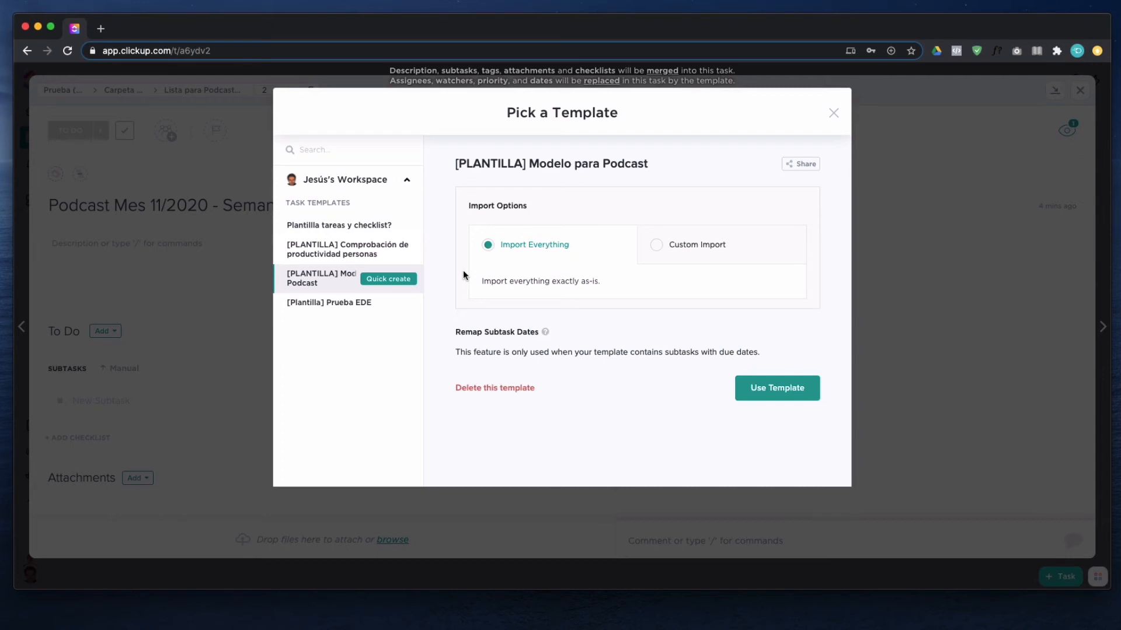
pyautogui.click(773, 393)
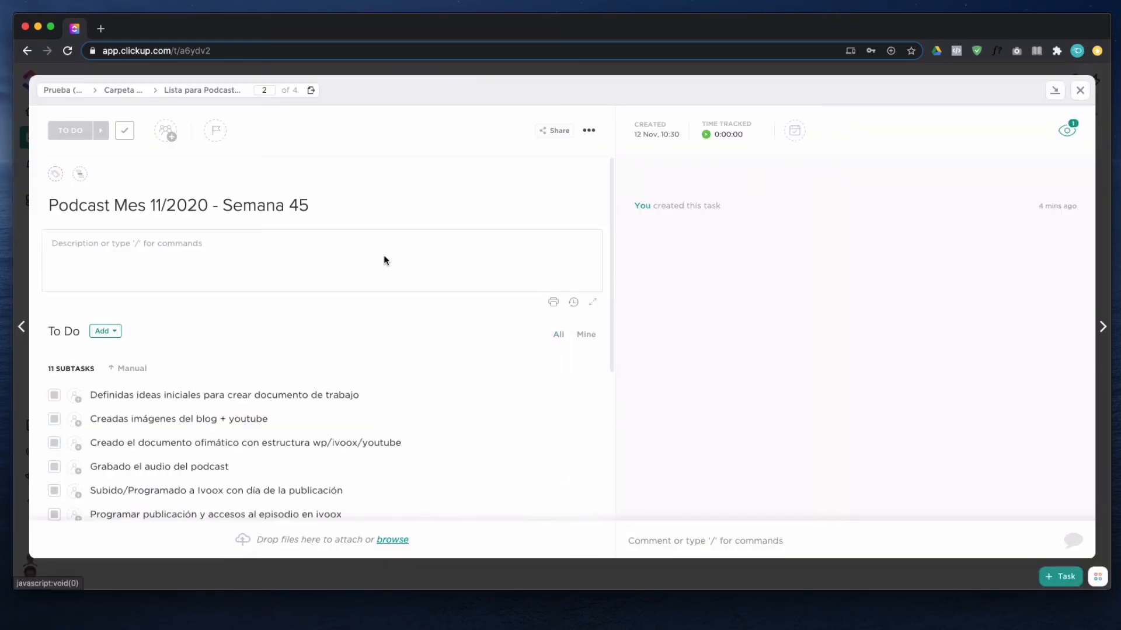
pyautogui.scroll(-5, 384, 261)
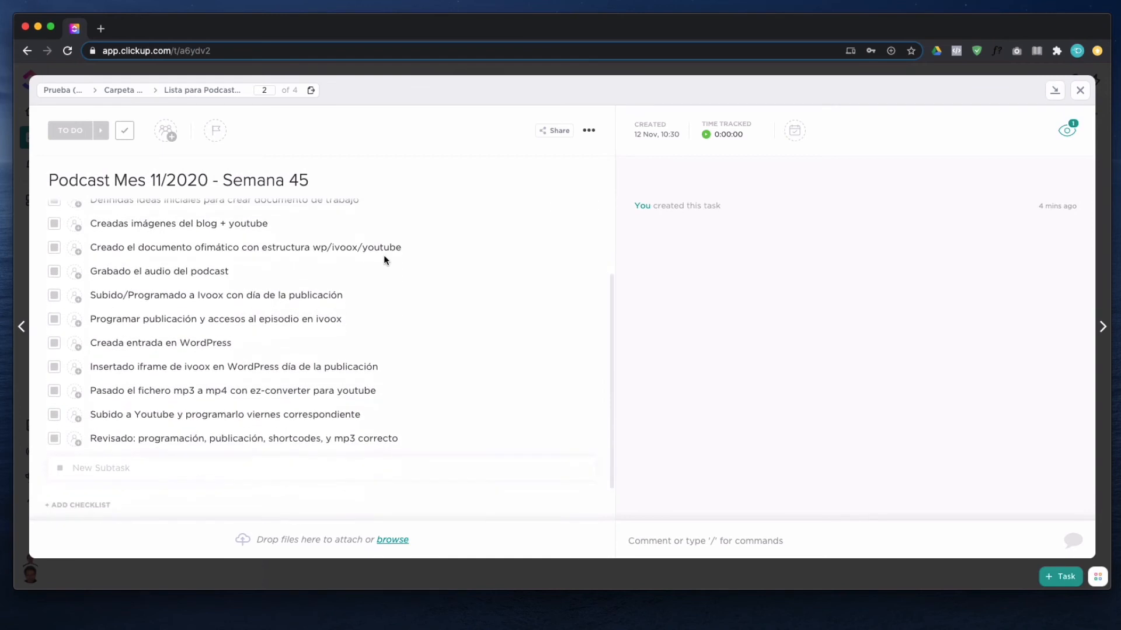
pyautogui.scroll(5, 429, 268)
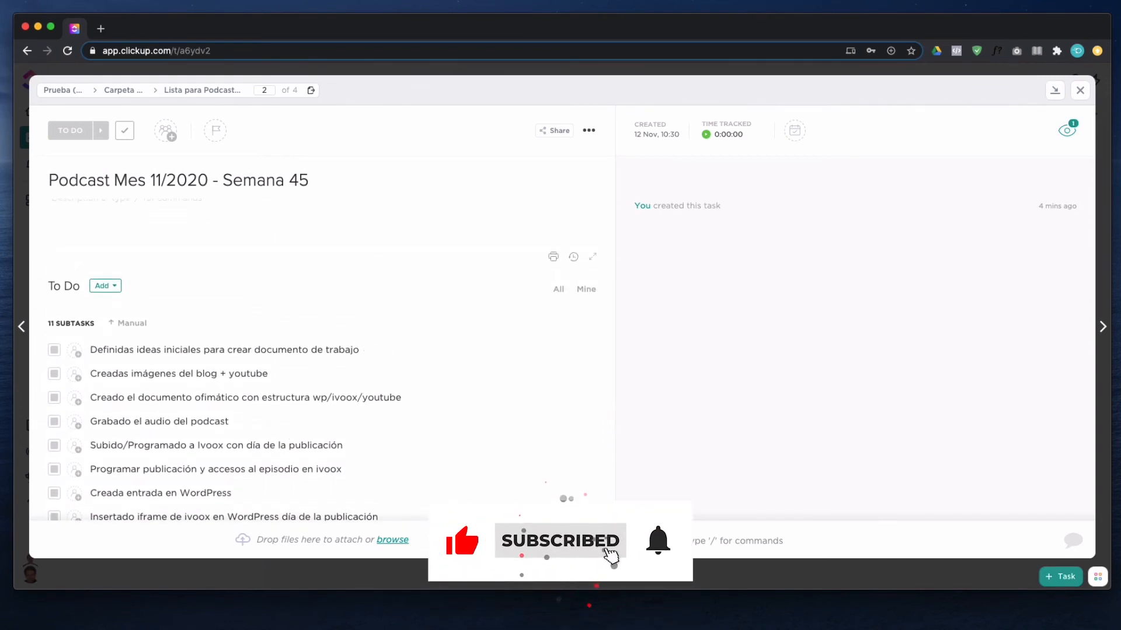
pyautogui.scroll(-5, 274, 342)
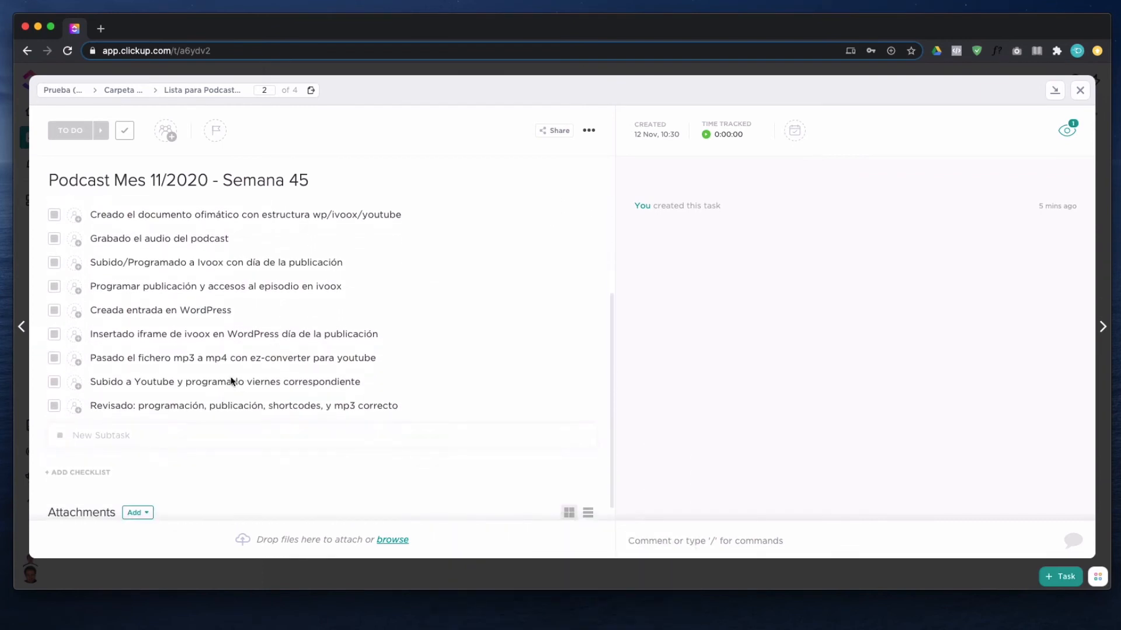